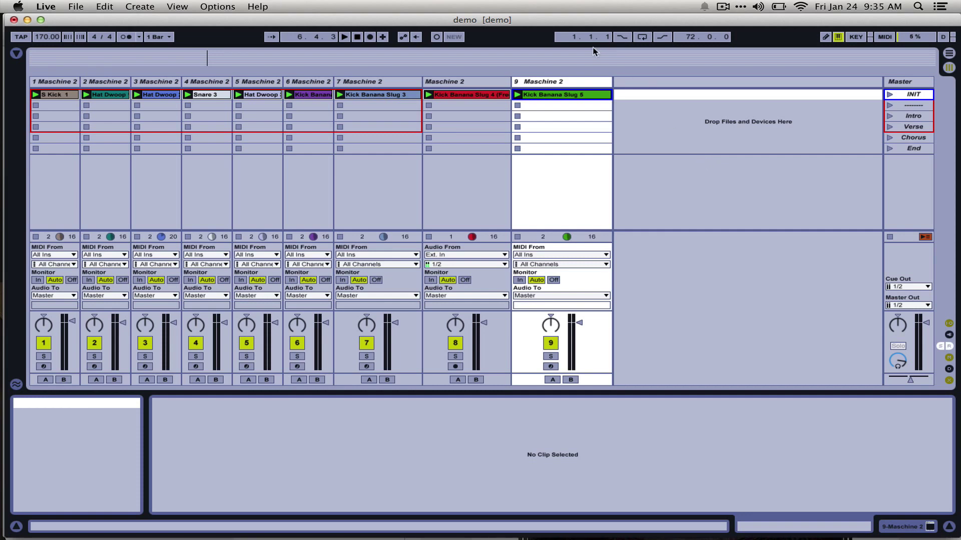
# Step: Select track 9 to show its Maschine 2 instrument chain in the Device View
pyautogui.click(538, 83)
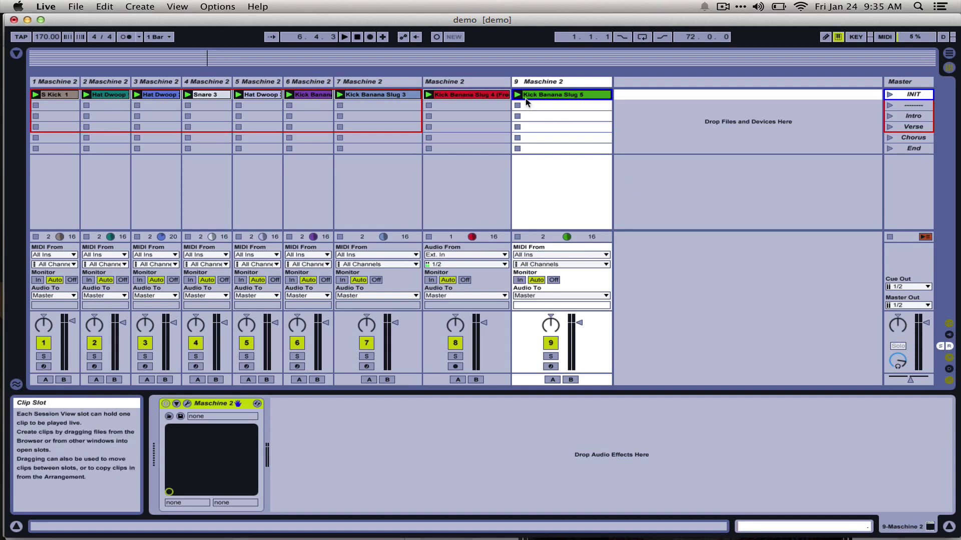
# Step: Select track 6 to display its Maschine 2 instrument chain
pyautogui.click(314, 81)
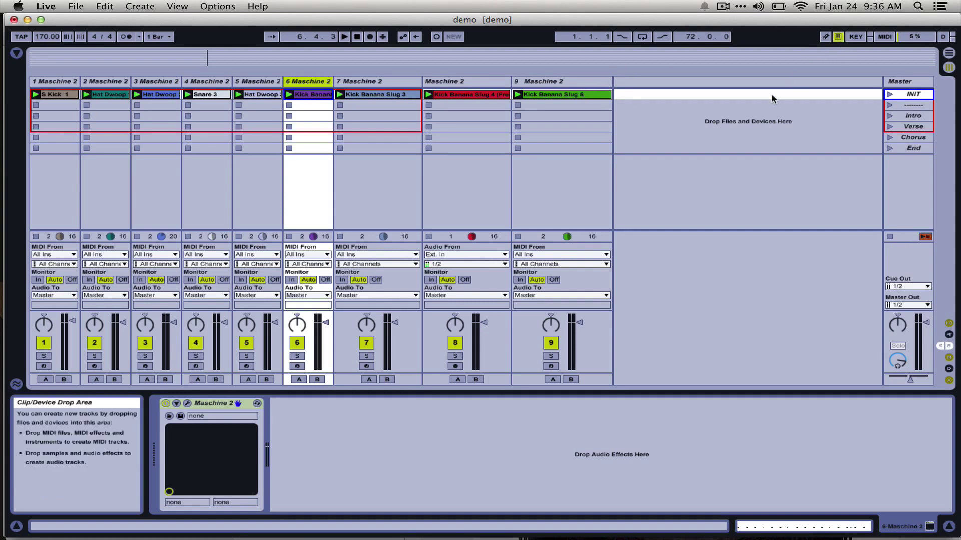
# Step: Freeze track 9 (Kick Banana Slug 5) from its title-bar context menu
pyautogui.rightClick(585, 83)
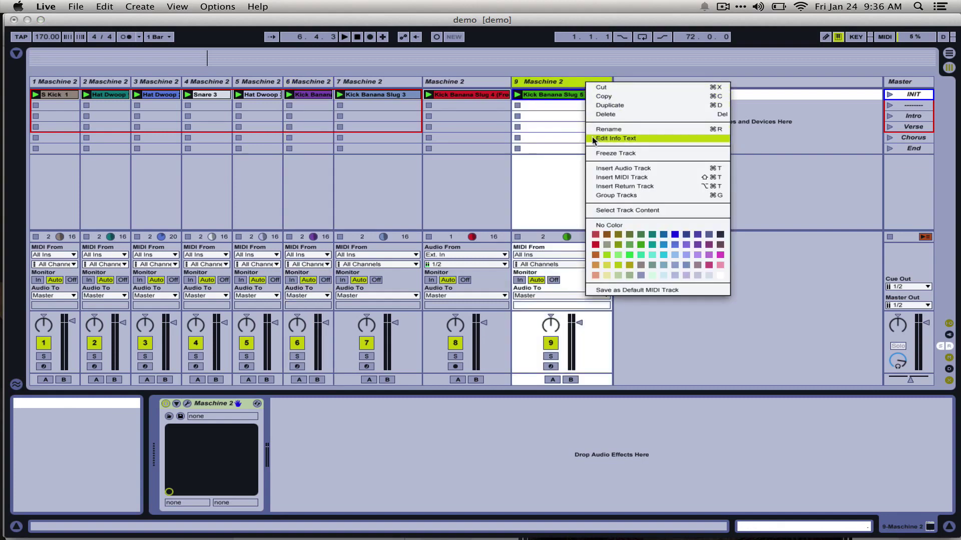
pyautogui.click(595, 155)
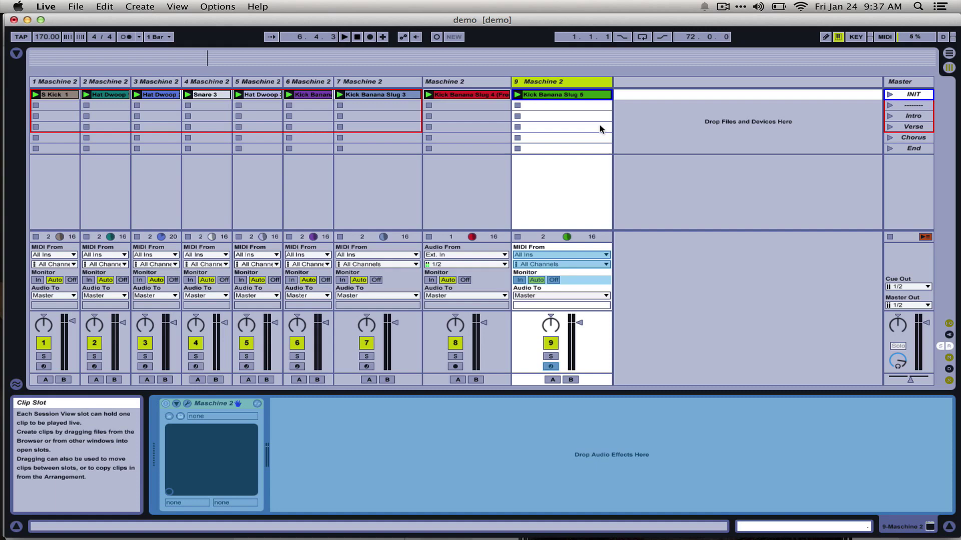
# Step: Play the set to hear frozen track 9, then stop at position 7.2.1
pyautogui.press('space')
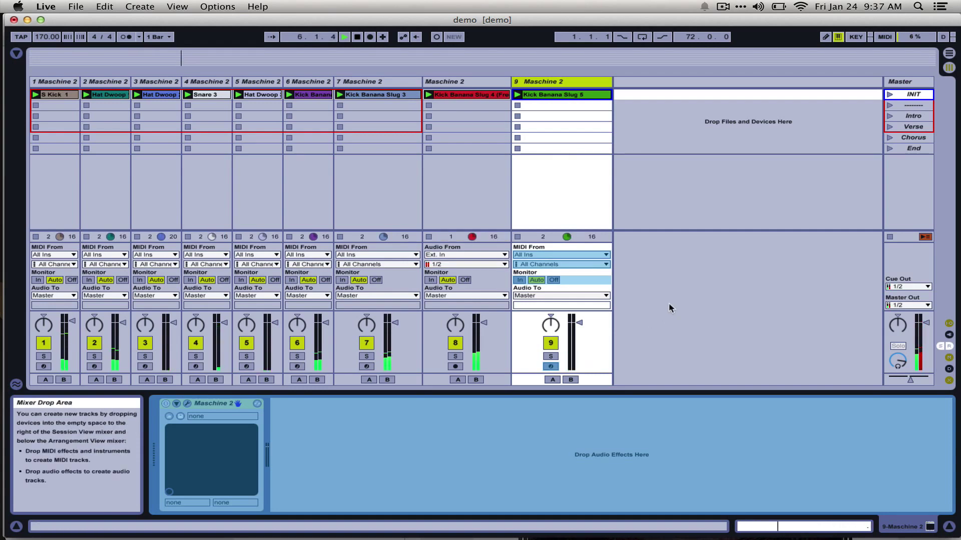
pyautogui.press('space')
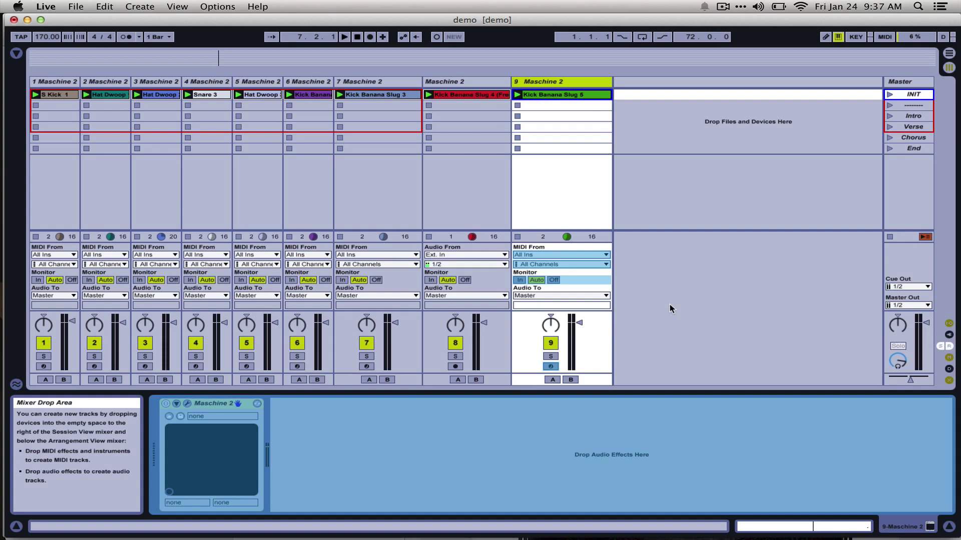
# Step: Unfreeze track 9 and briefly view its Banana Slug Kit in the Maschine 2 plug-in window
pyautogui.rightClick(543, 85)
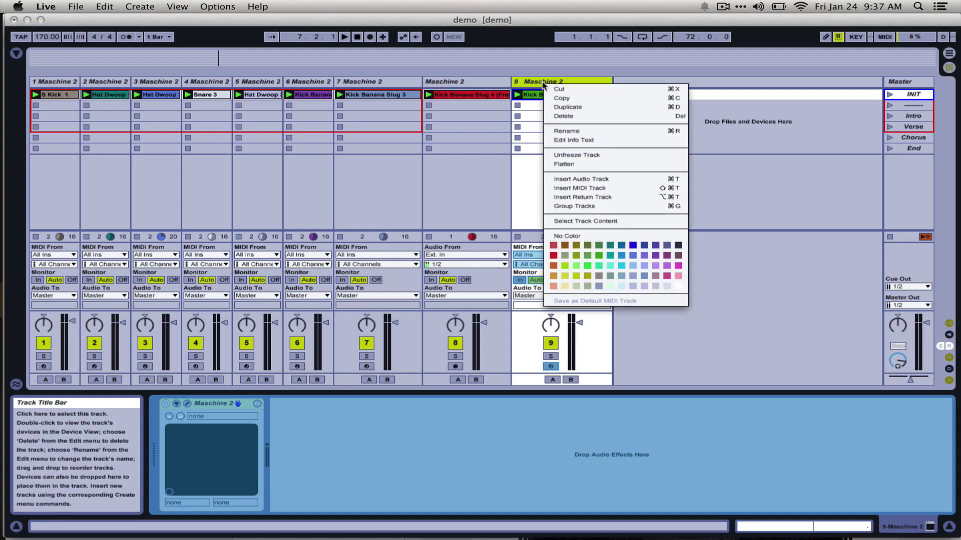
pyautogui.click(596, 155)
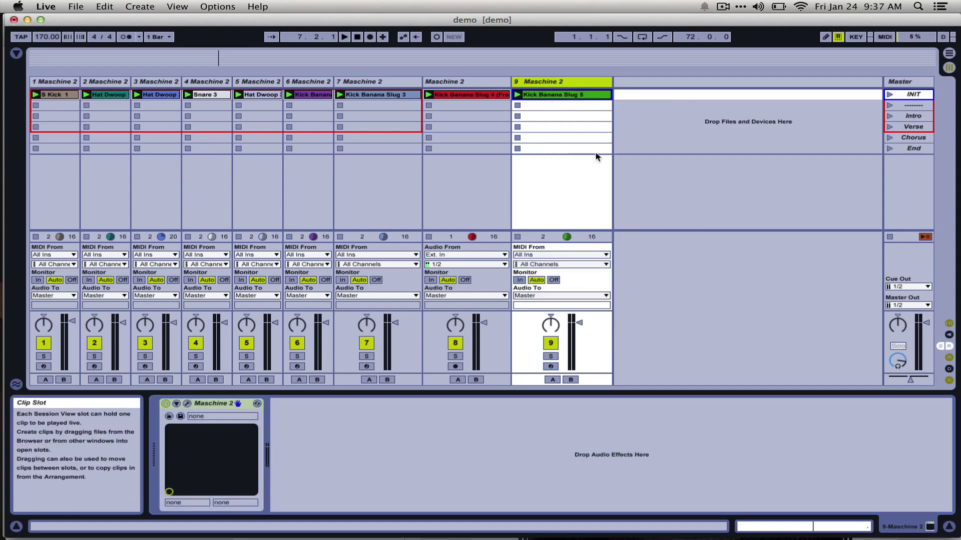
pyautogui.click(188, 403)
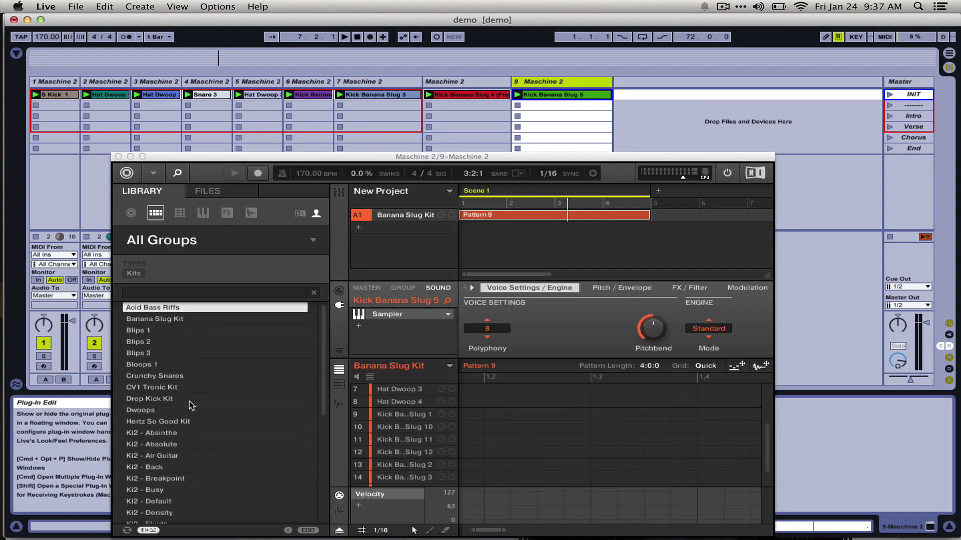
pyautogui.moveTo(327, 159); pyautogui.dragTo(465, 5)
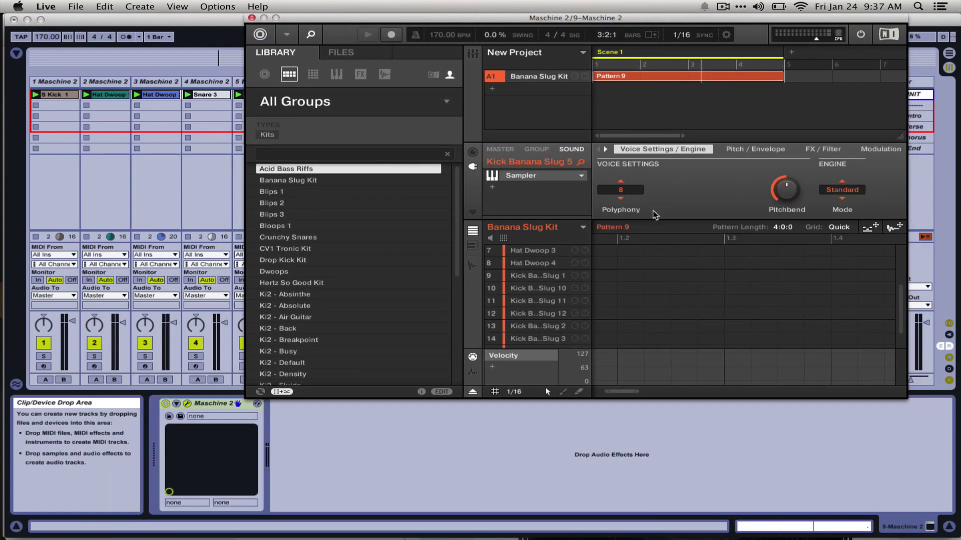
pyautogui.click(251, 17)
# Step: Freeze track 9 again from its title-bar context menu
pyautogui.rightClick(545, 82)
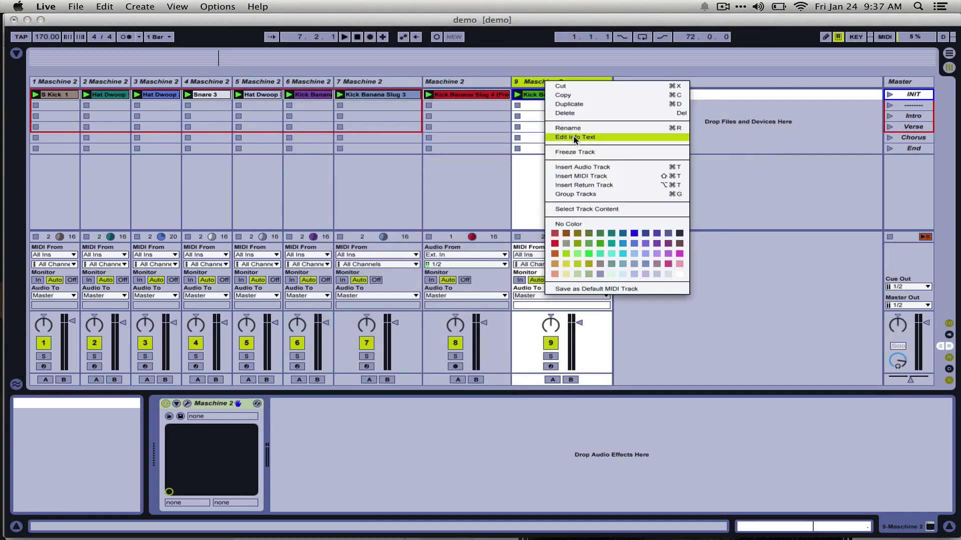
pyautogui.click(576, 138)
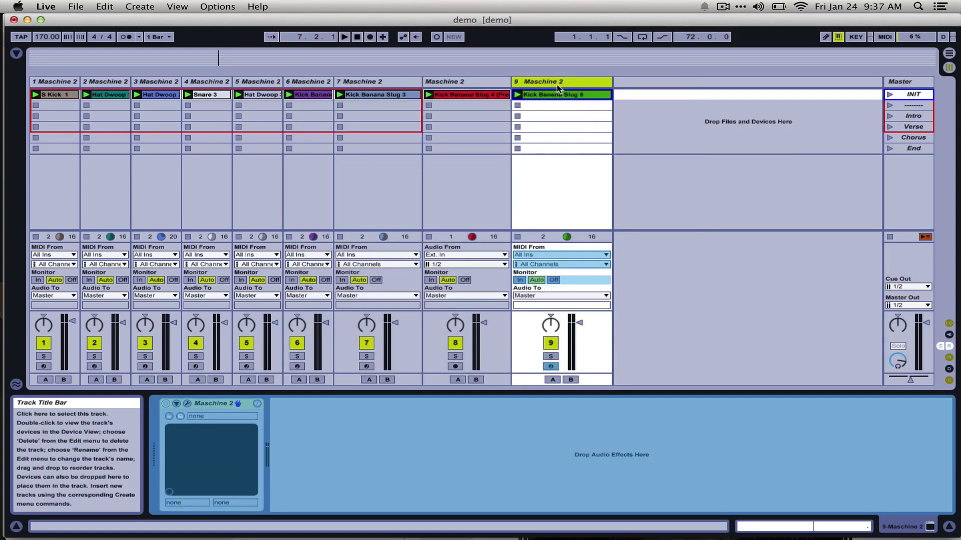
pyautogui.rightClick(554, 82)
pyautogui.click(576, 154)
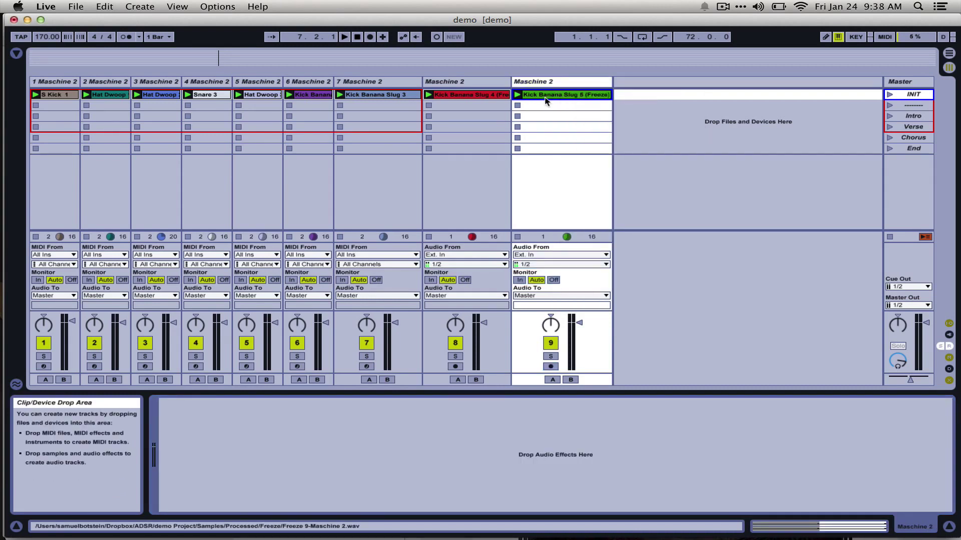
# Step: Open the Kick Banana Slug 5 (Freeze) clip in Clip View
pyautogui.click(546, 100)
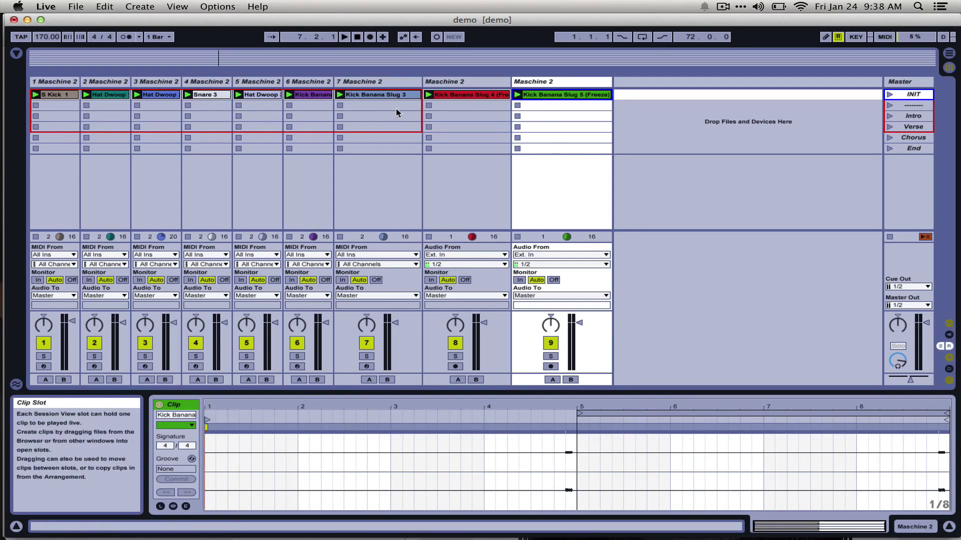
pyautogui.click(563, 81)
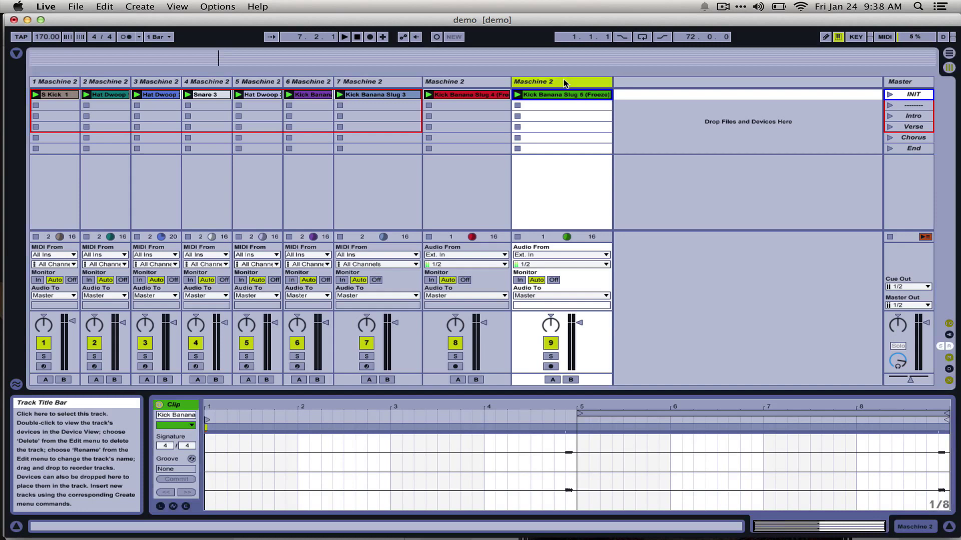
pyautogui.click(530, 97)
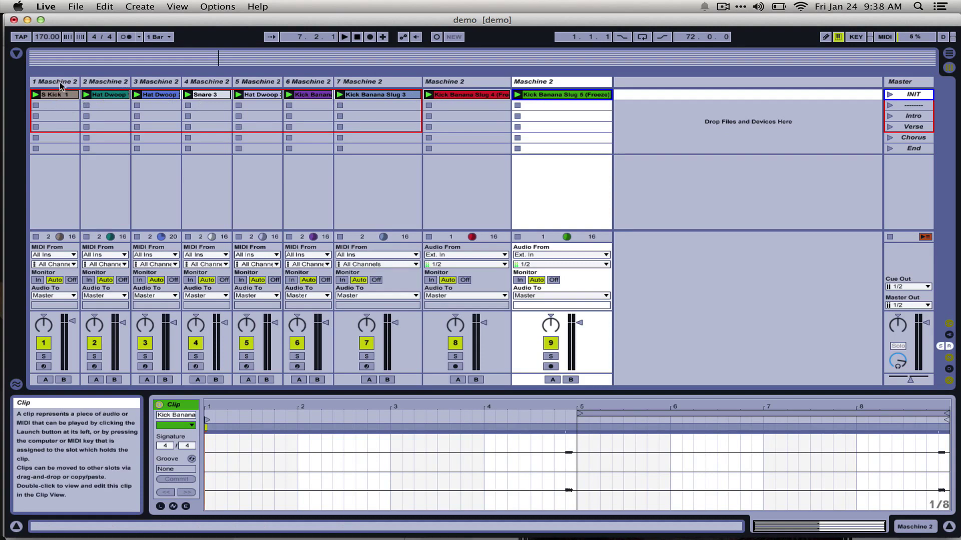
pyautogui.click(60, 85)
pyautogui.keyDown('shift'); pyautogui.click(527, 80); pyautogui.keyUp('shift')
pyautogui.rightClick(526, 80)
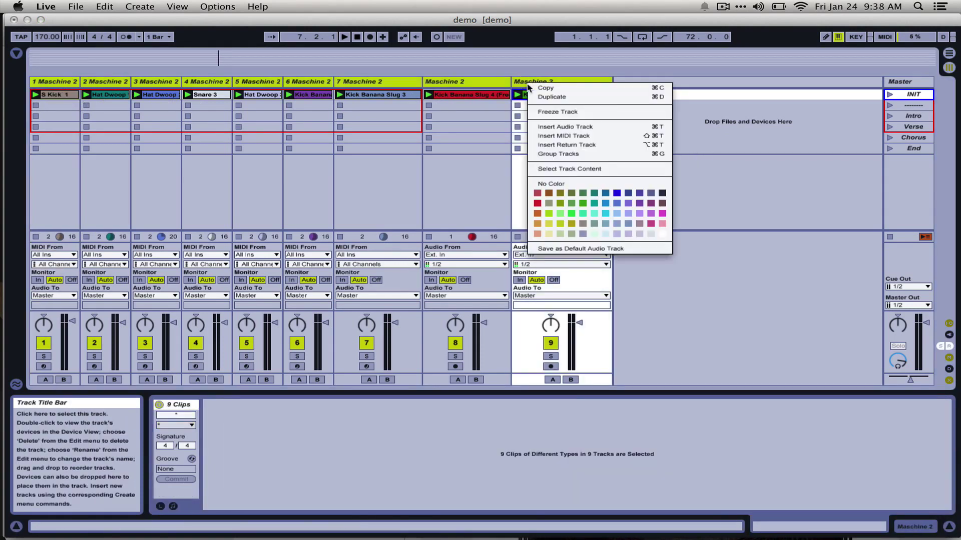
pyautogui.press('Escape')
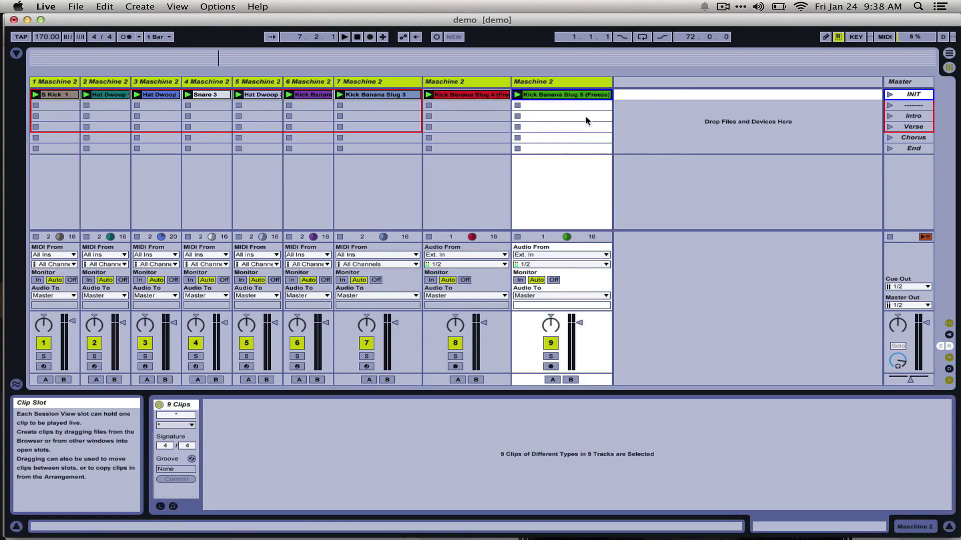
pyautogui.rightClick(550, 83)
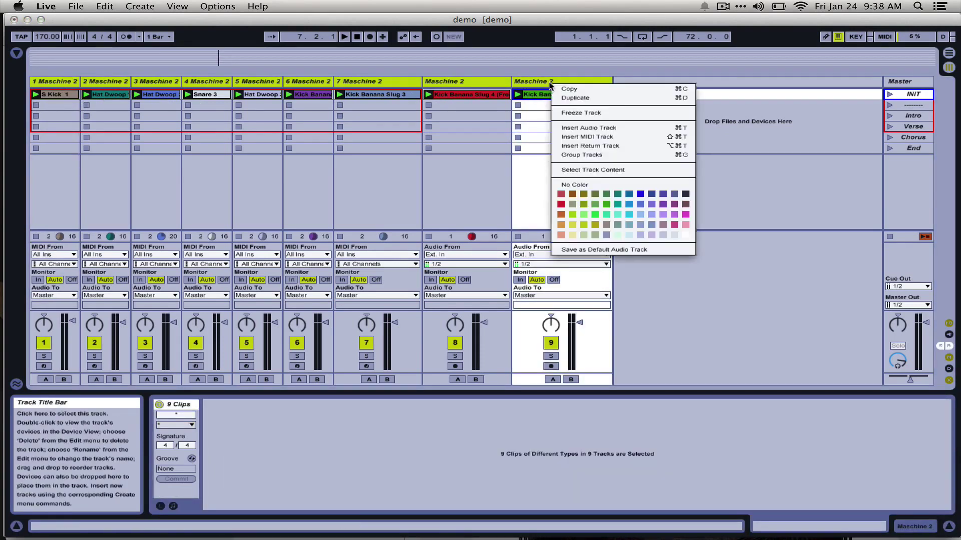
pyautogui.click(597, 114)
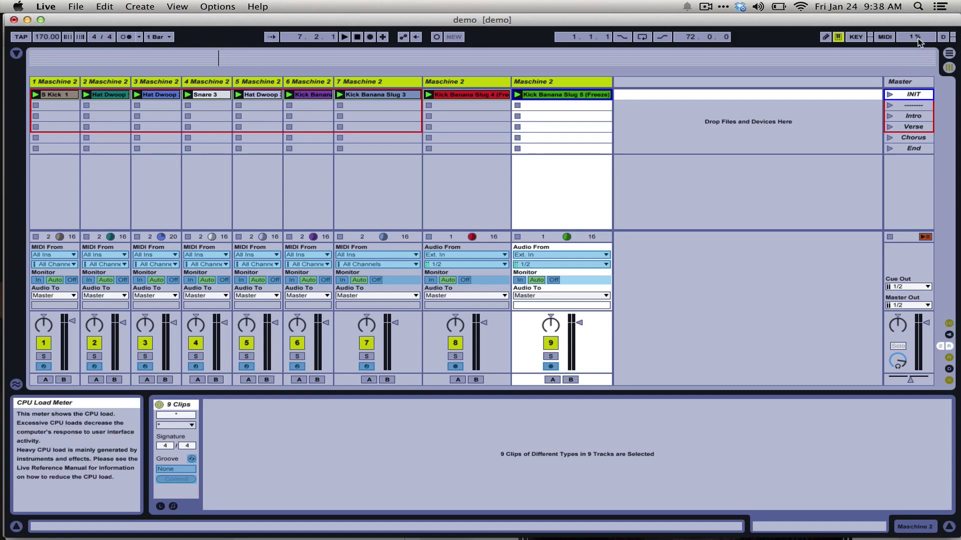
# Step: Launch the INIT scene and inspect the kick notes on tracks 6 and 1
pyautogui.click(890, 93)
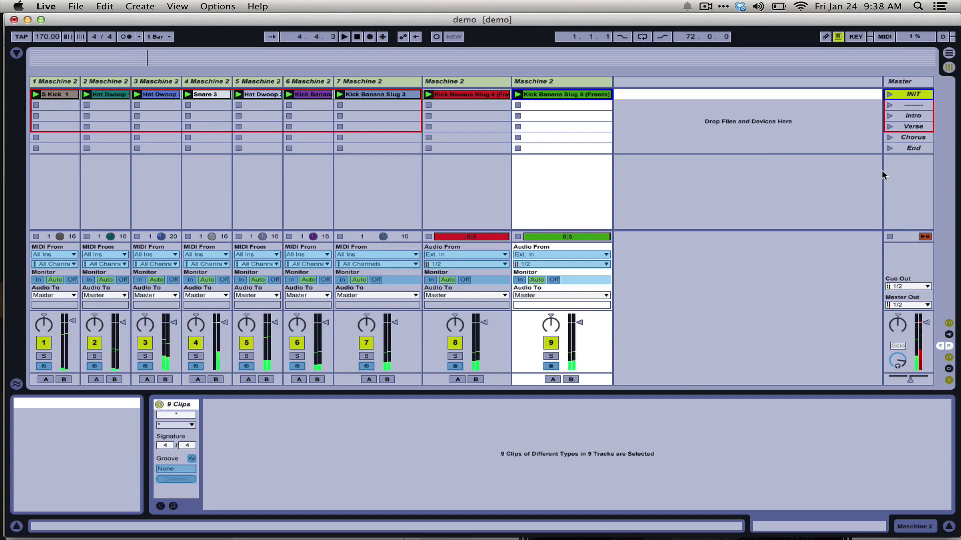
pyautogui.click(295, 81)
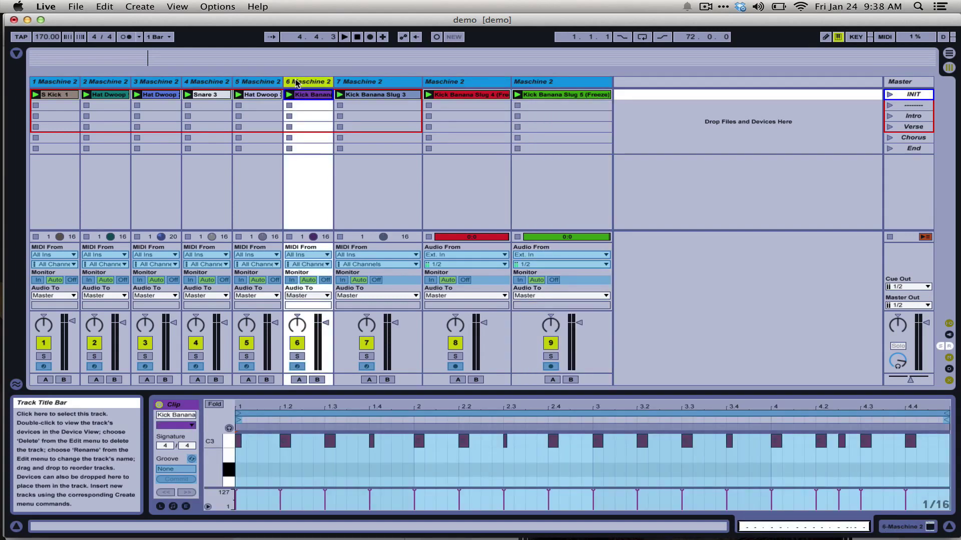
pyautogui.click(55, 84)
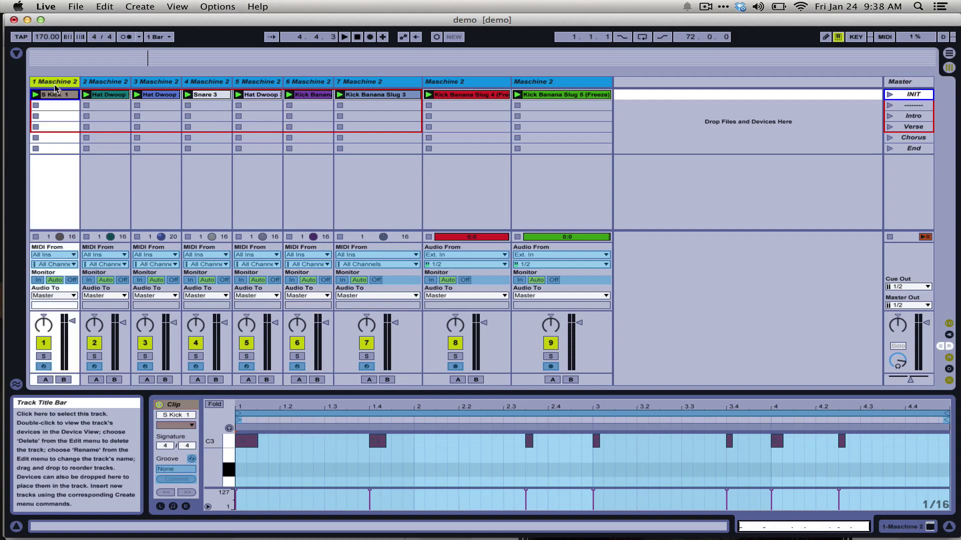
# Step: Solo track 1 and audition its S Kick 1 clip, stopping at 5.2.2
pyautogui.click(43, 356)
pyautogui.press('space')
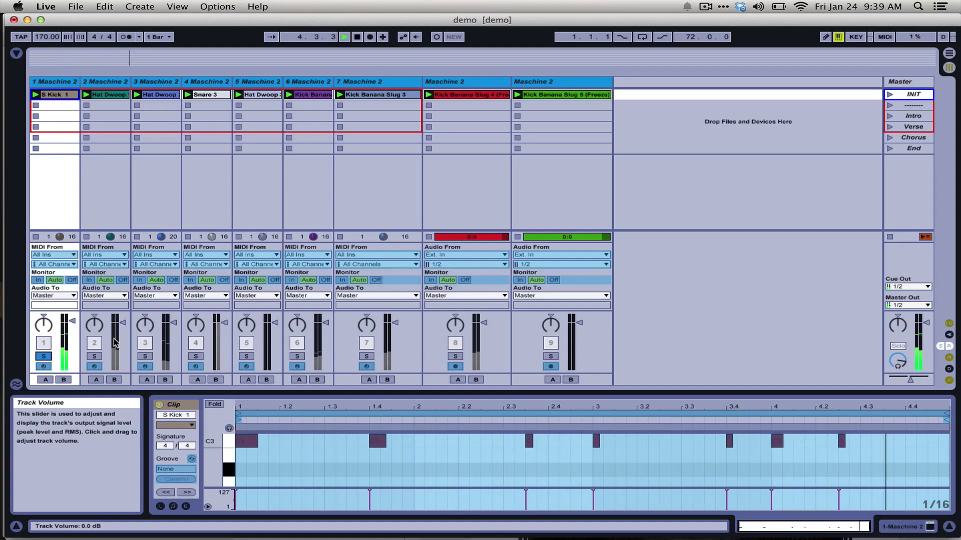
pyautogui.press('space')
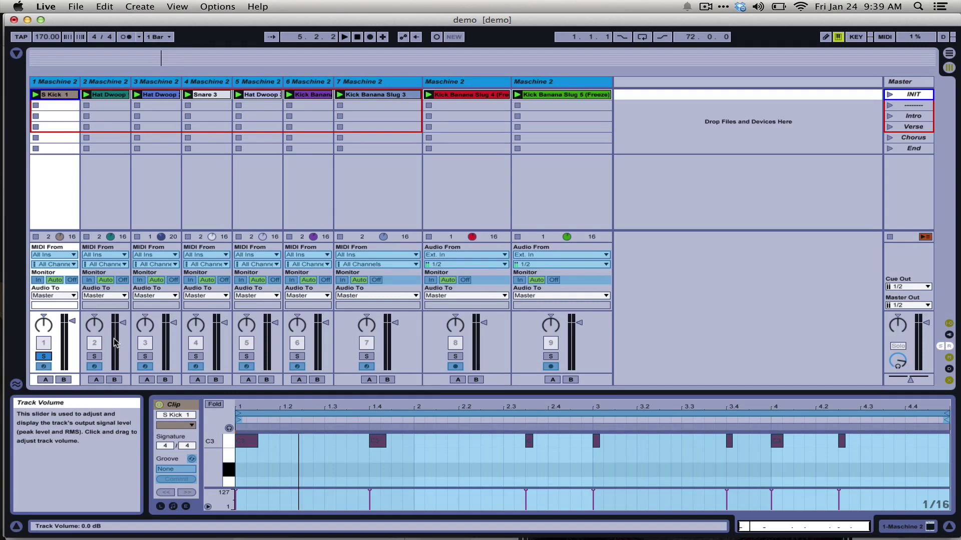
# Step: Flatten frozen track 1 to audio, audition it, and show its 170 BPM warped sample settings
pyautogui.rightClick(45, 84)
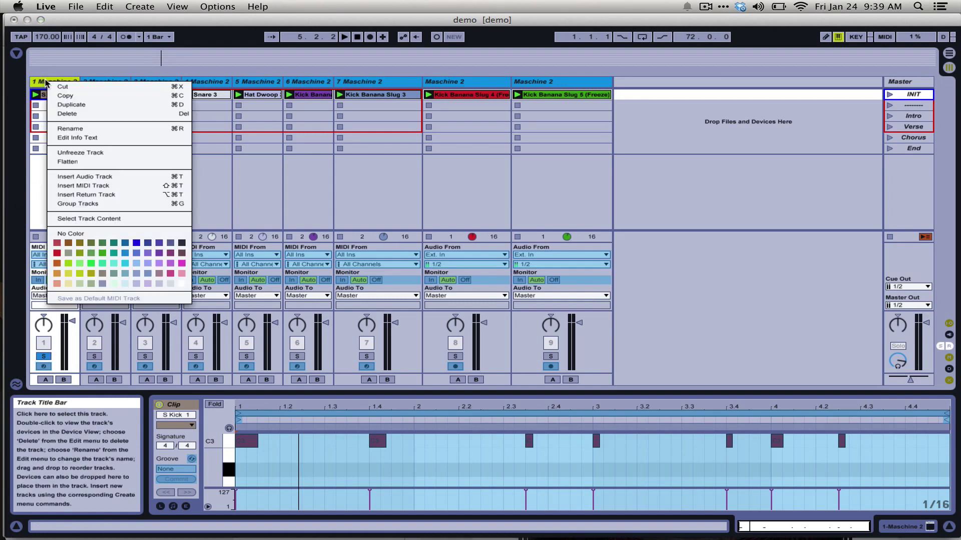
pyautogui.click(88, 162)
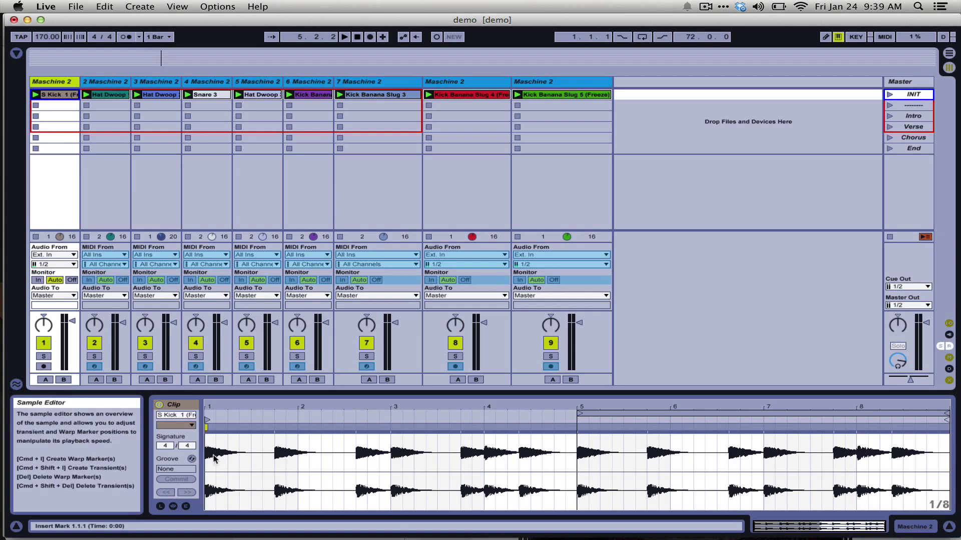
pyautogui.press('space')
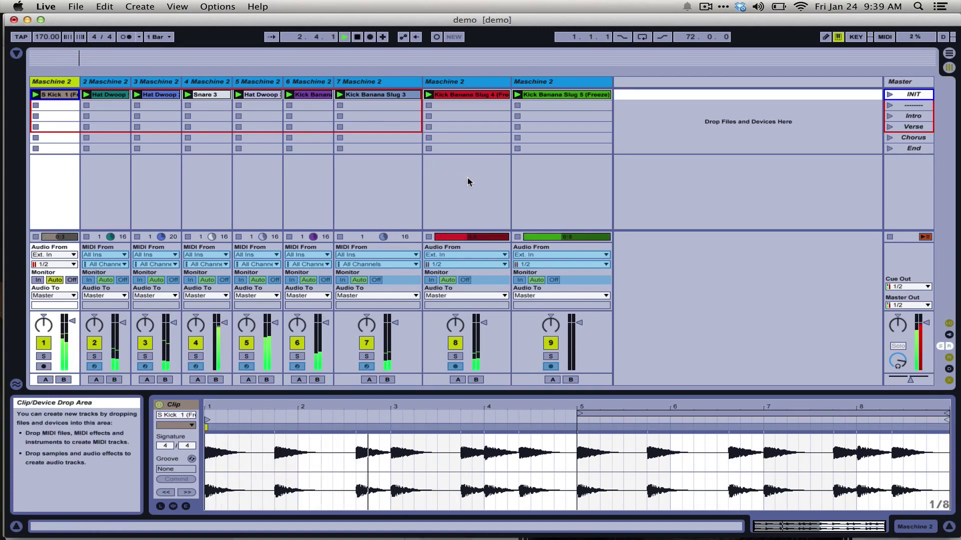
pyautogui.press('space')
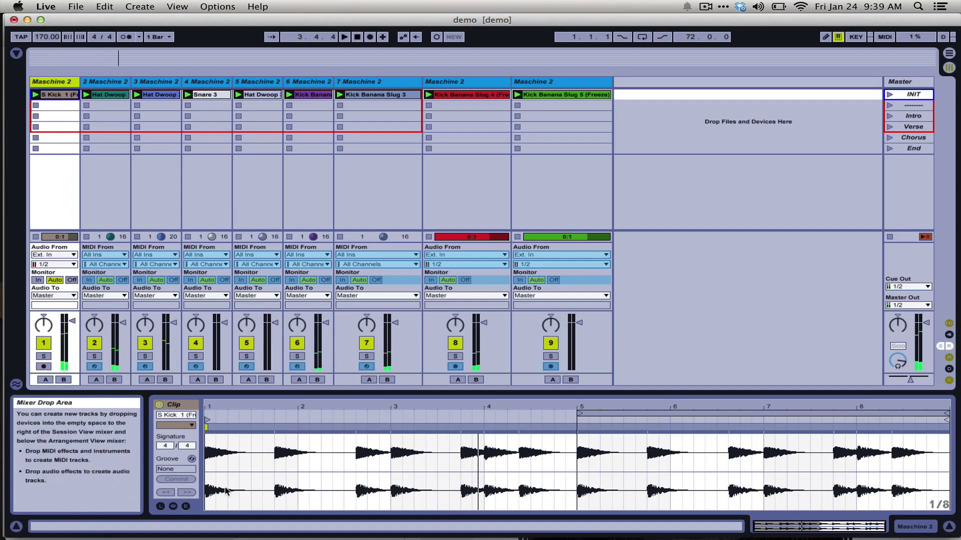
pyautogui.click(173, 506)
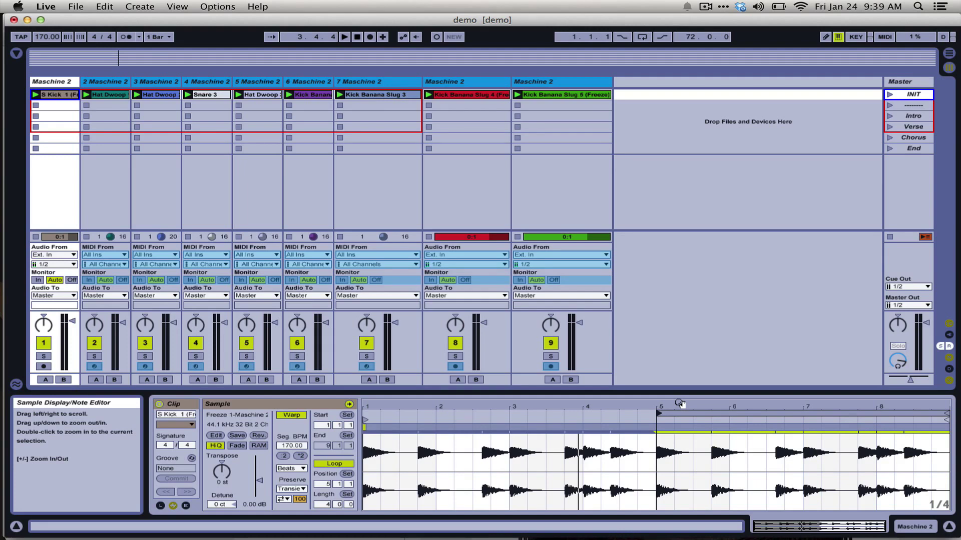
# Step: Loop bars 1–9, halve the kick audio to 85 BPM, play, then undo back to MIDI
pyautogui.moveTo(658, 413); pyautogui.dragTo(364, 414)
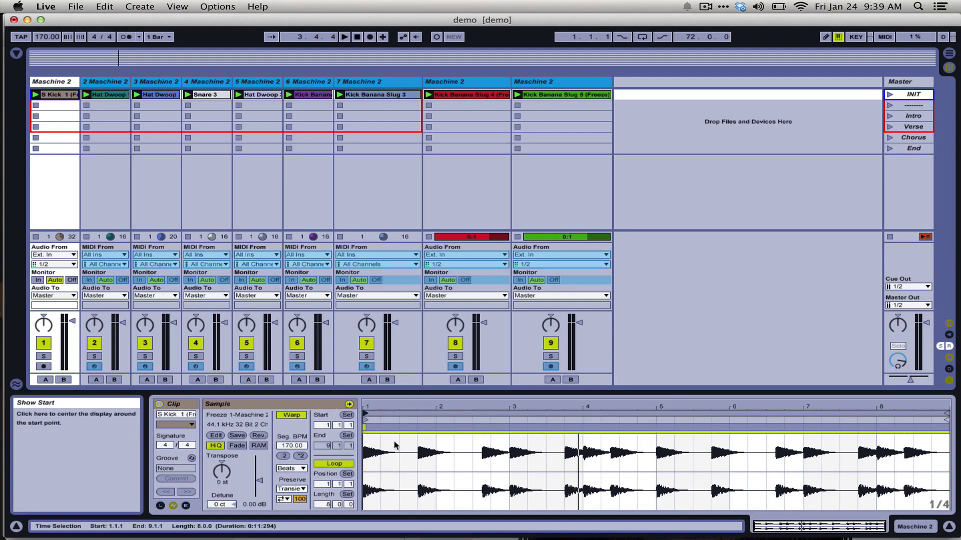
pyautogui.click(284, 456)
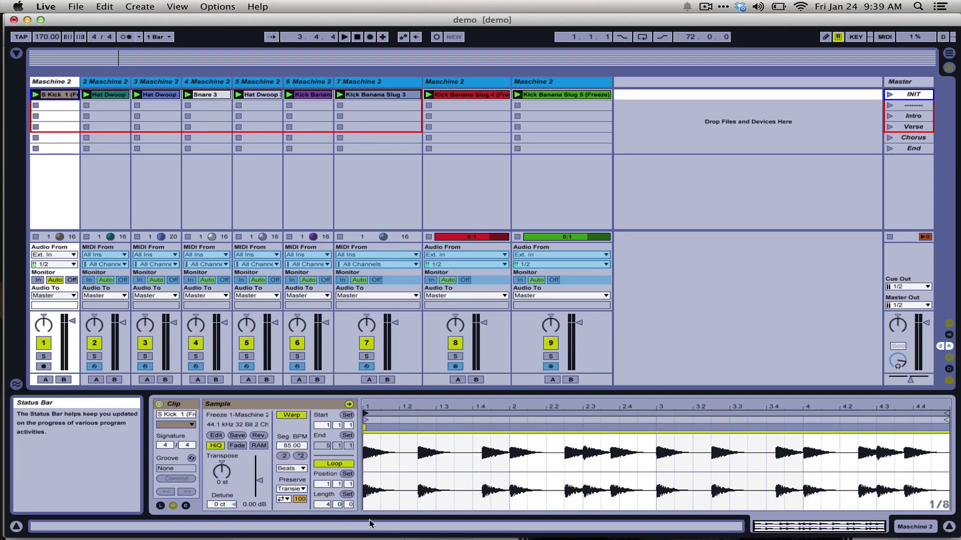
pyautogui.press('space')
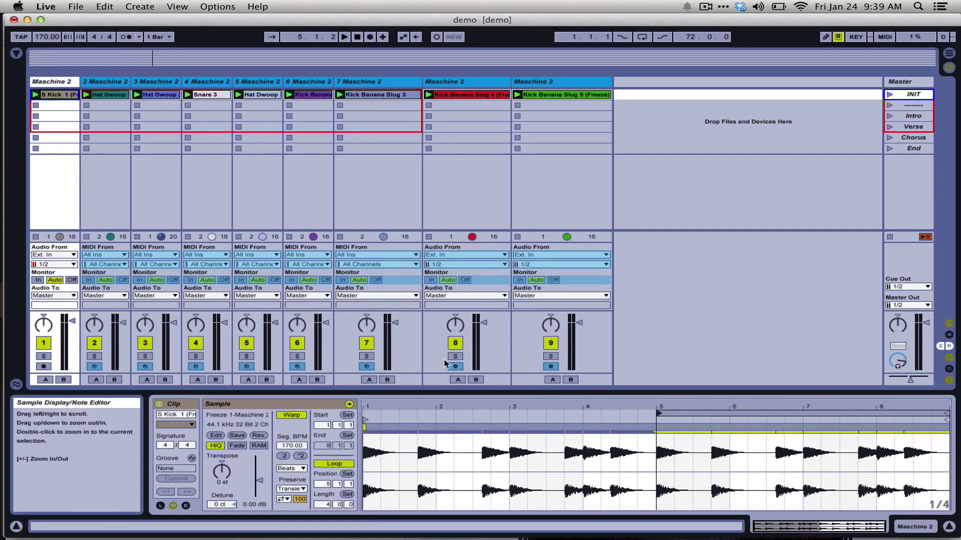
pyautogui.press('super+z')
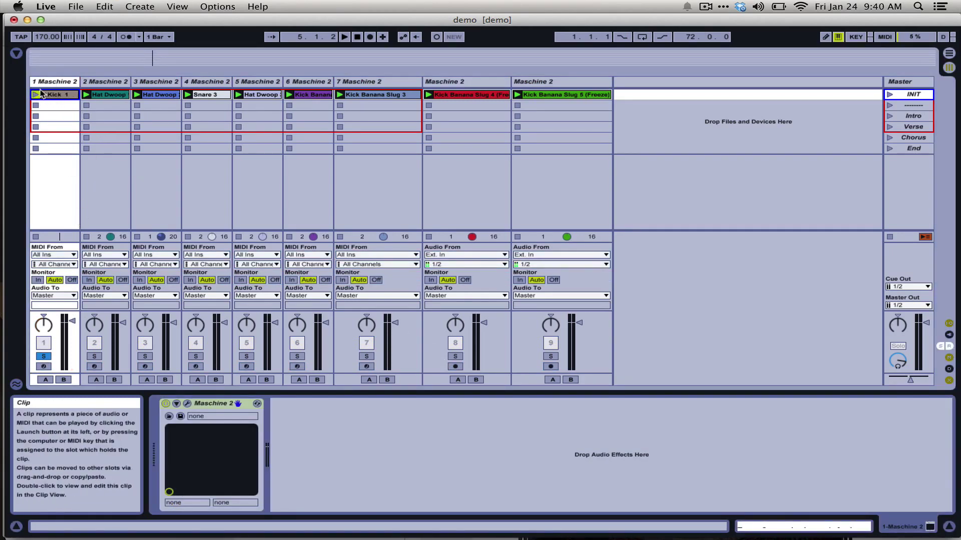
# Step: Select track 1's S Kick 1 clip and start playback with its notes shown
pyautogui.click(42, 94)
pyautogui.click(57, 81)
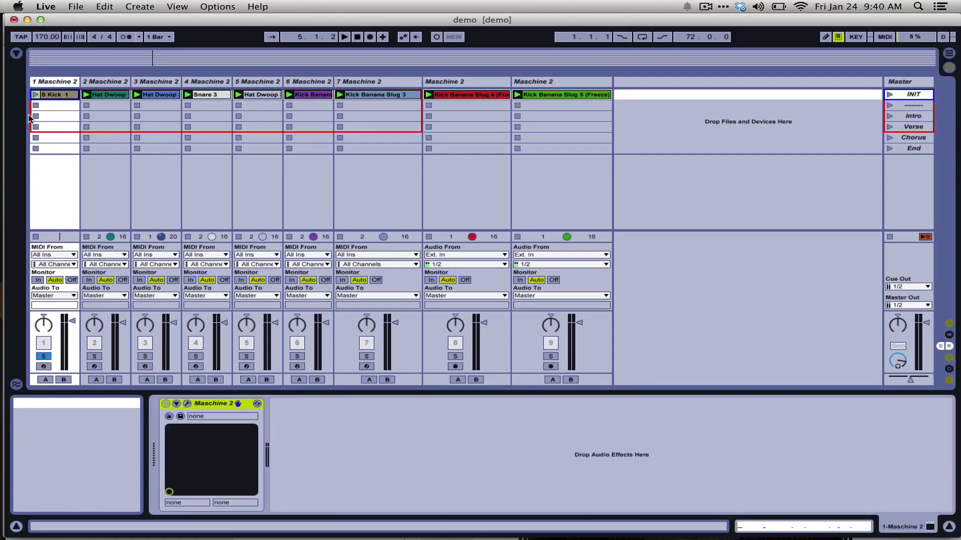
pyautogui.press('space')
pyautogui.click(56, 95)
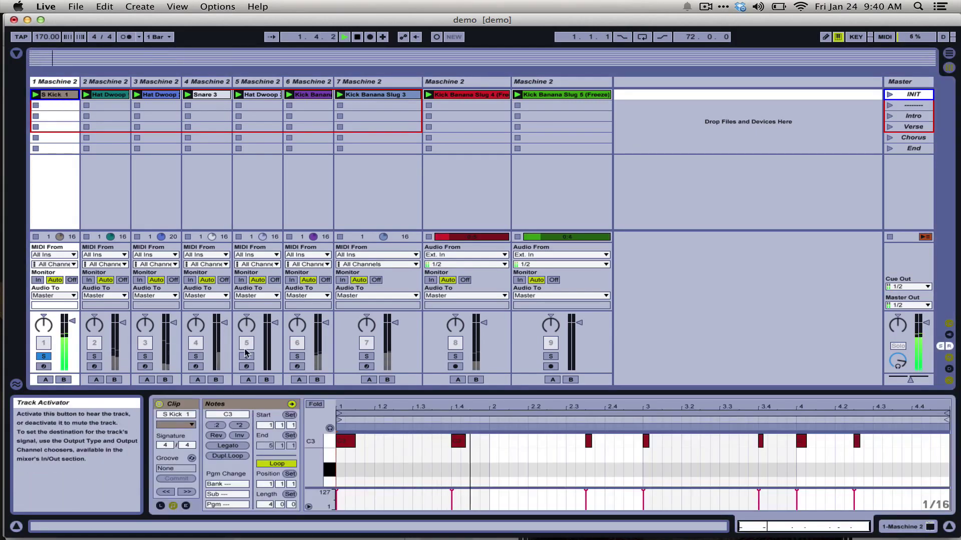
# Step: Double, then halve the S Kick 1 clip twice, and return it to 4 bars
pyautogui.click(219, 427)
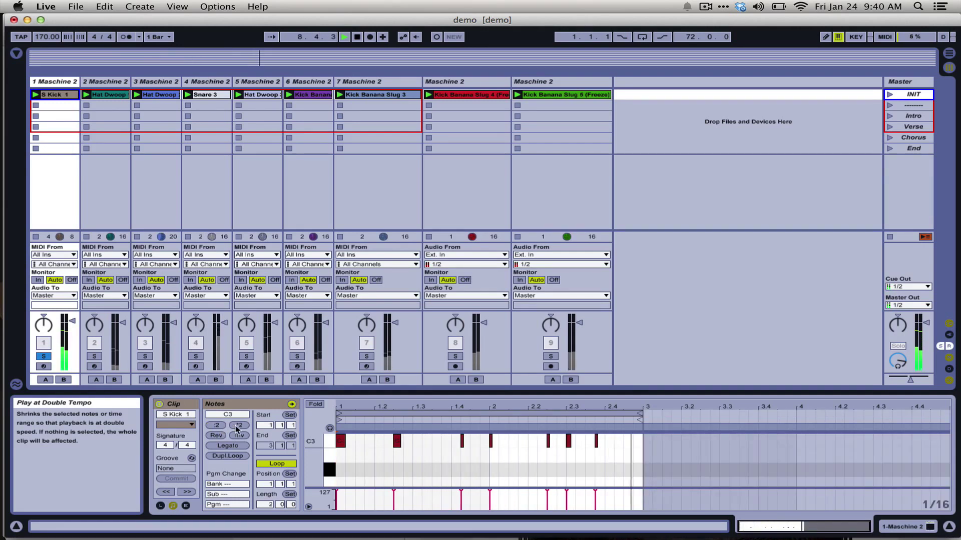
pyautogui.click(238, 427)
pyautogui.click(240, 427)
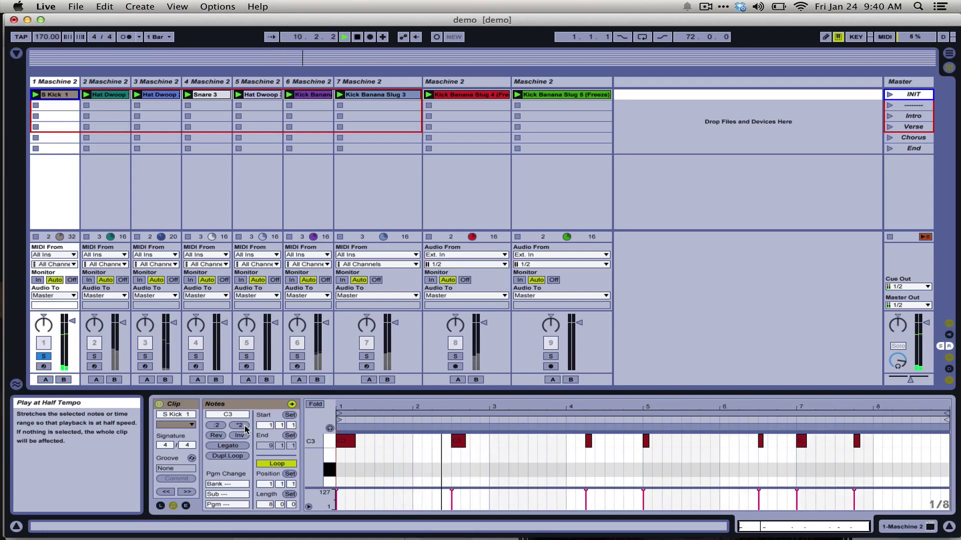
pyautogui.click(216, 426)
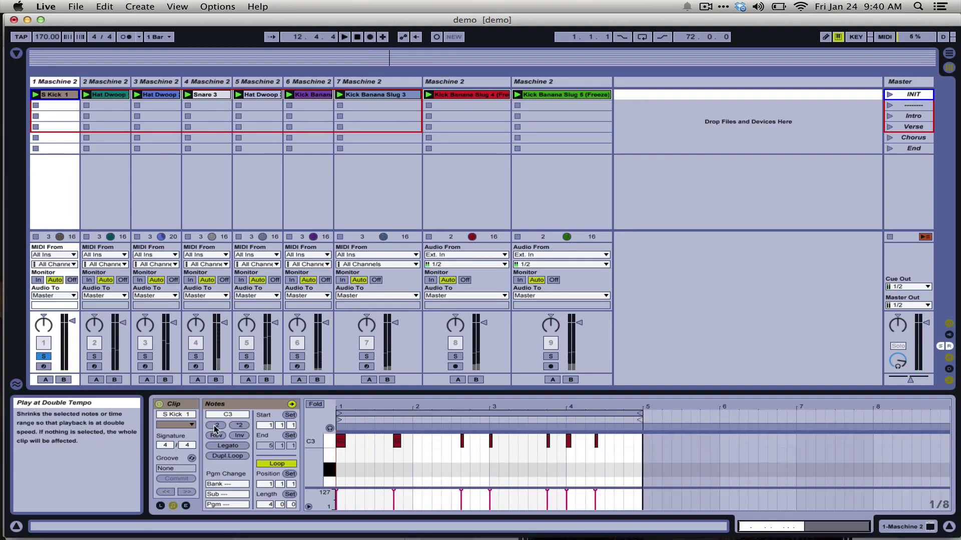